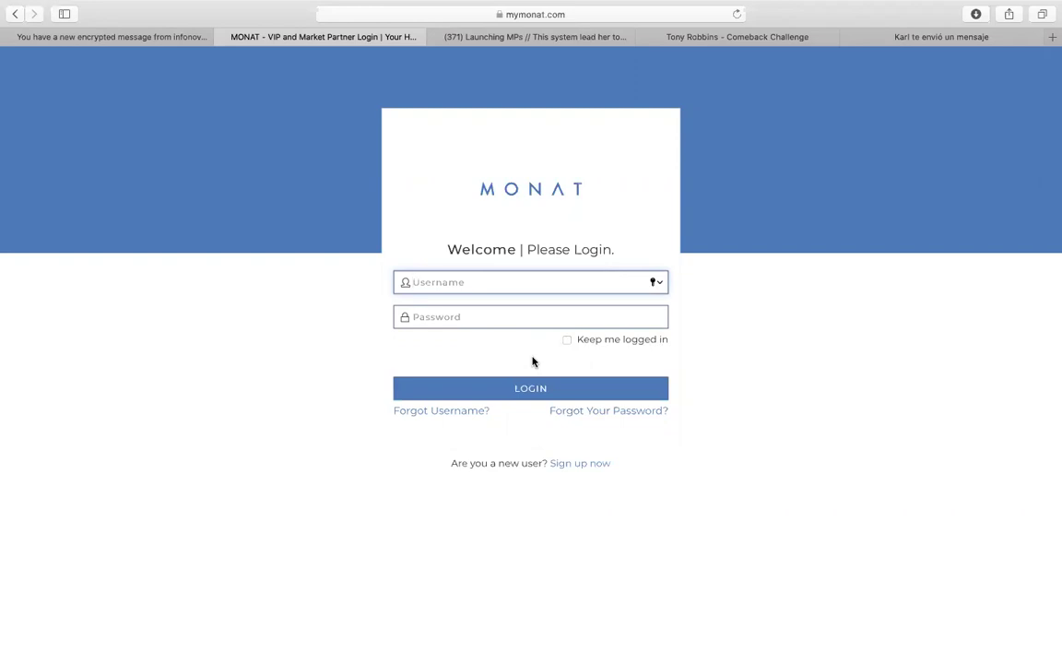
- Enter the account password, correcting a mistyped character, and sign in to MONAT
left_click(470, 310)
type("•")
key("BackSpace")
type("••")
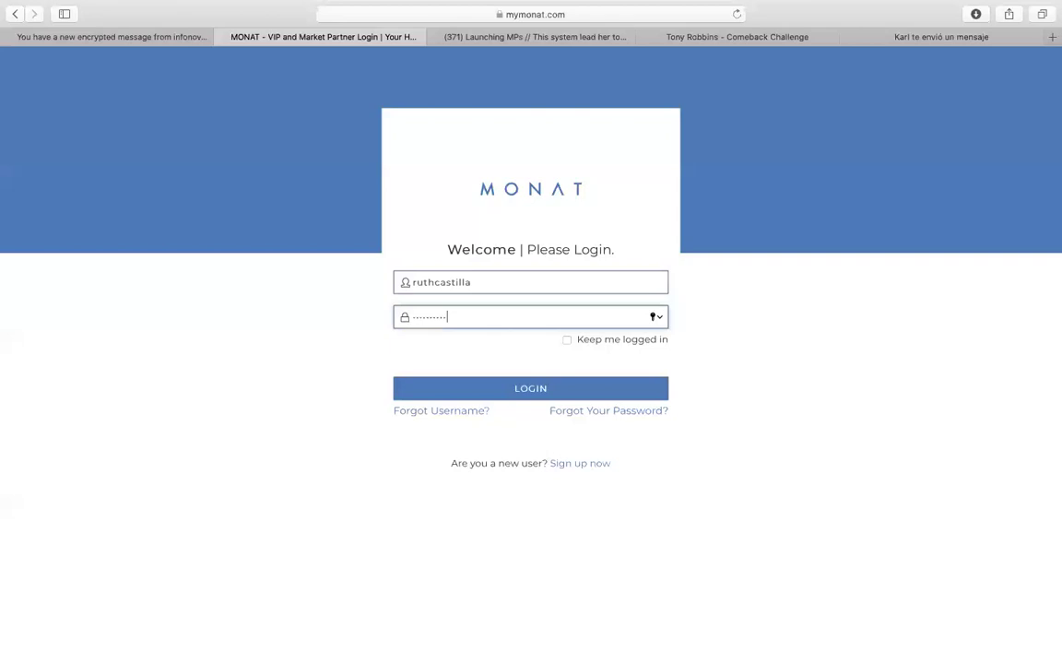
left_click(518, 391)
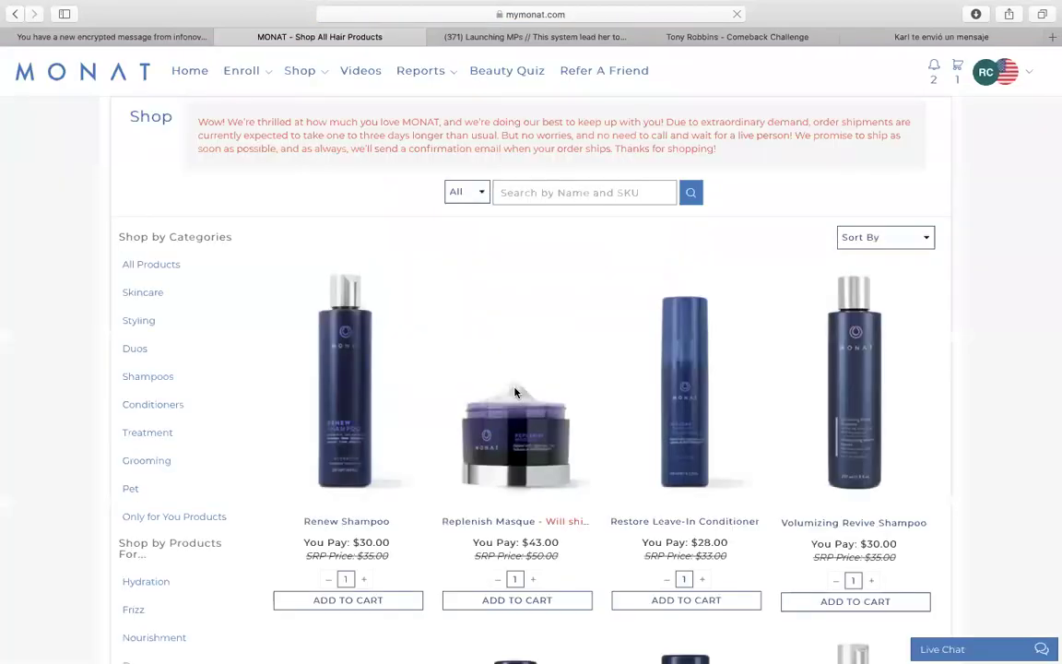
left_click(300, 73)
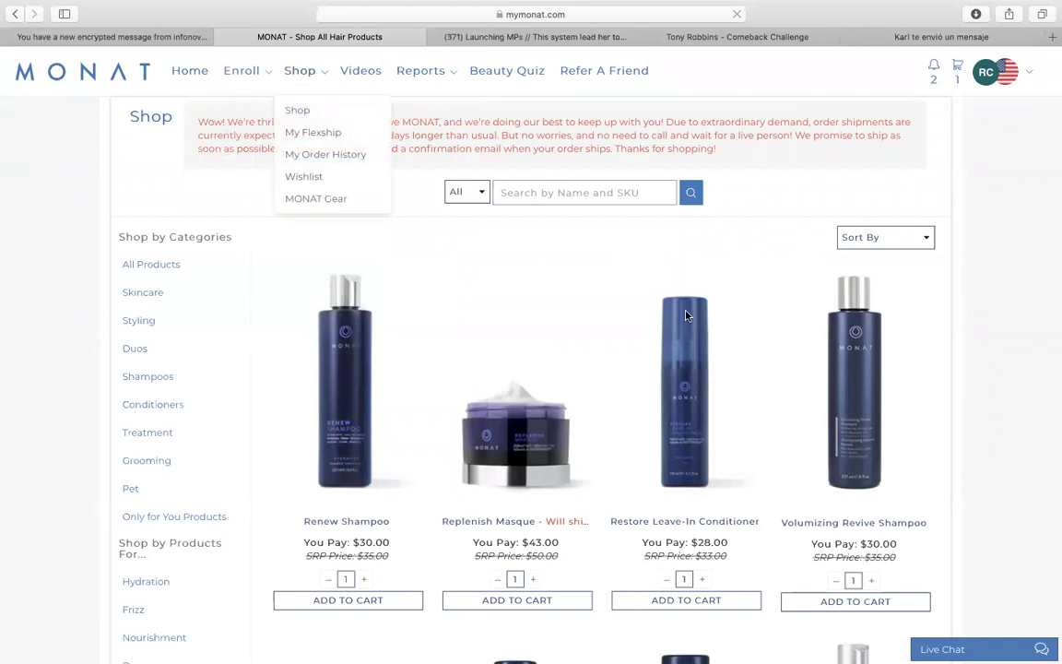
- Open My Flexship and view the order's 06/25/2020 ship date and products
left_click(311, 135)
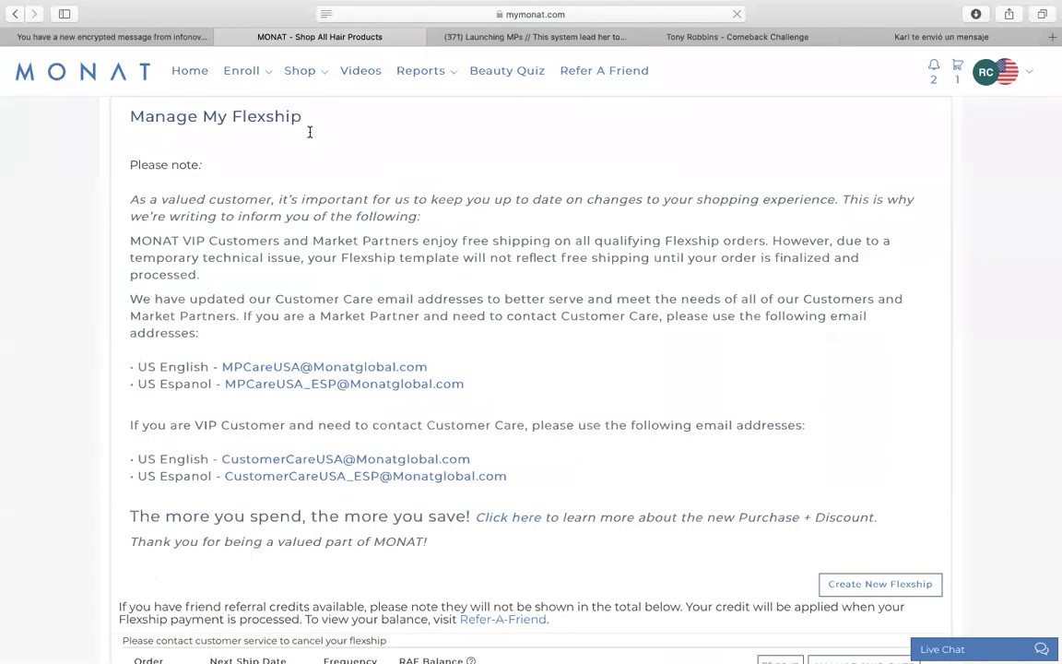
scroll(310, 132, "down", 10)
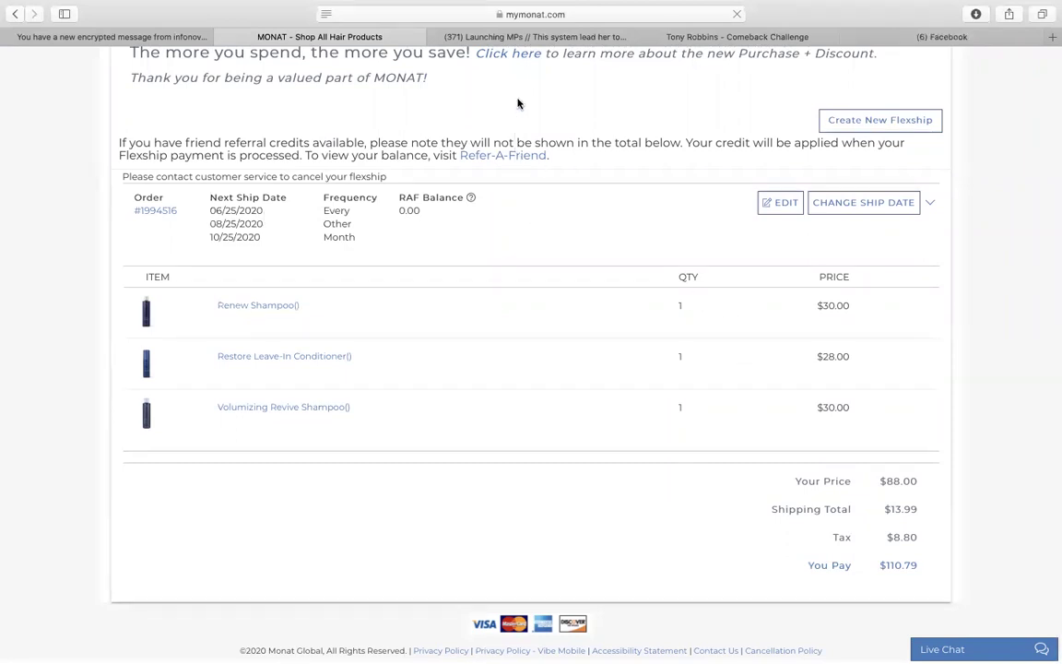
left_click(857, 204)
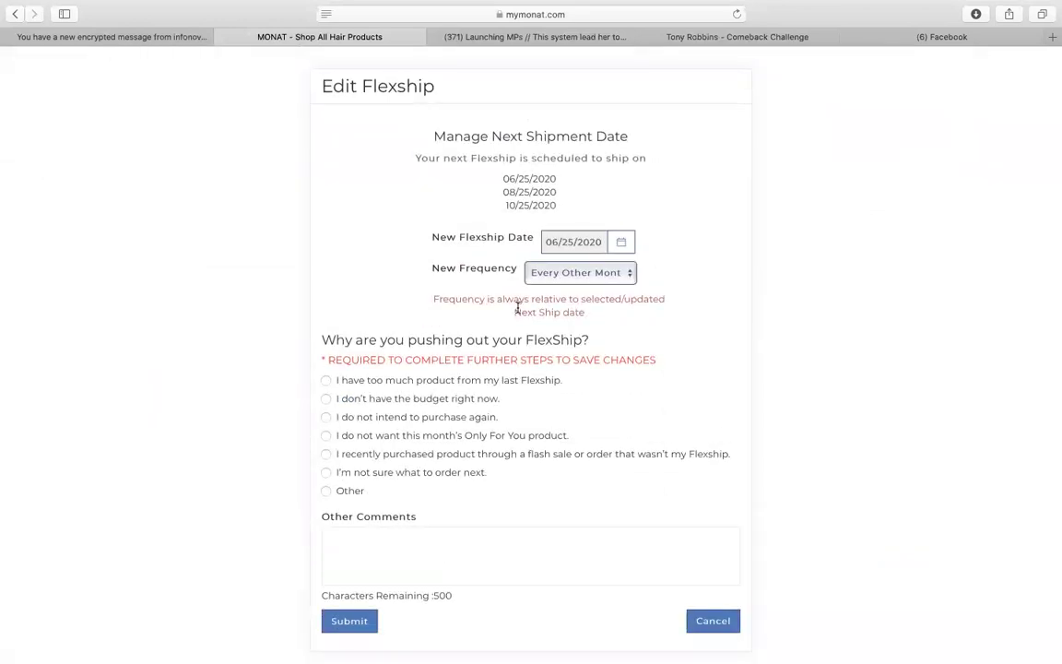
- Reschedule the next shipment to July 7, 2020, citing too much product from the last Flexship
left_click(622, 243)
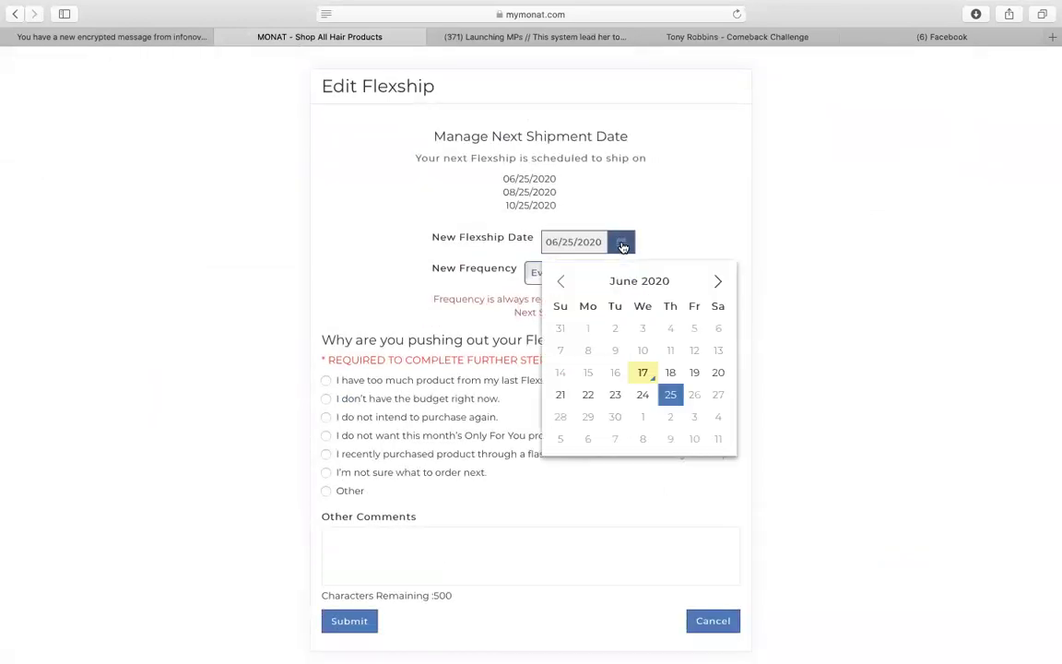
left_click(718, 282)
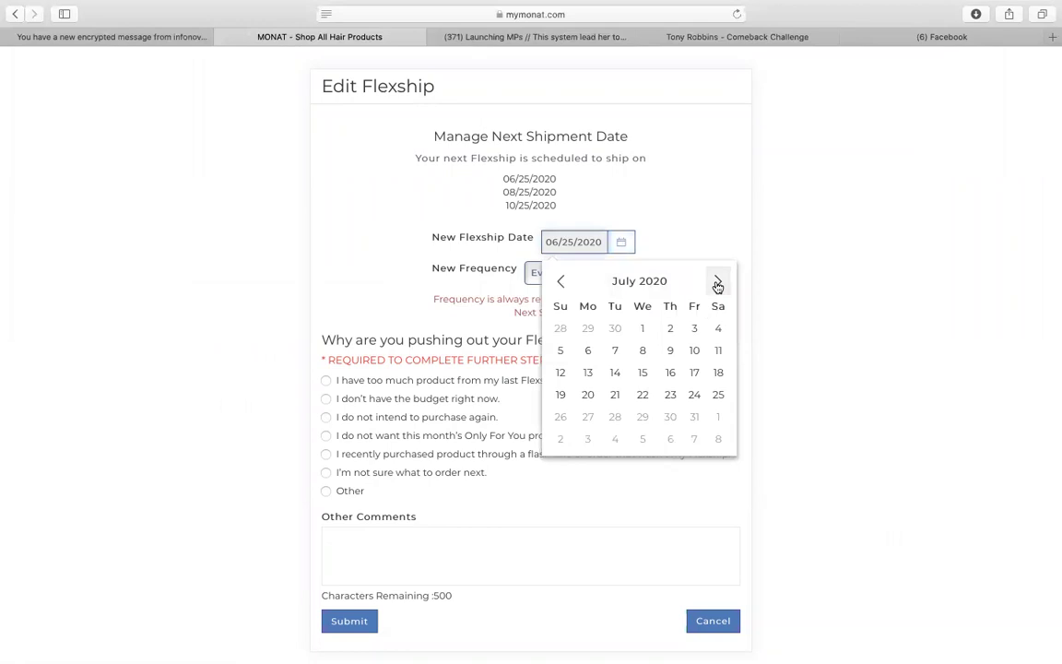
left_click(612, 350)
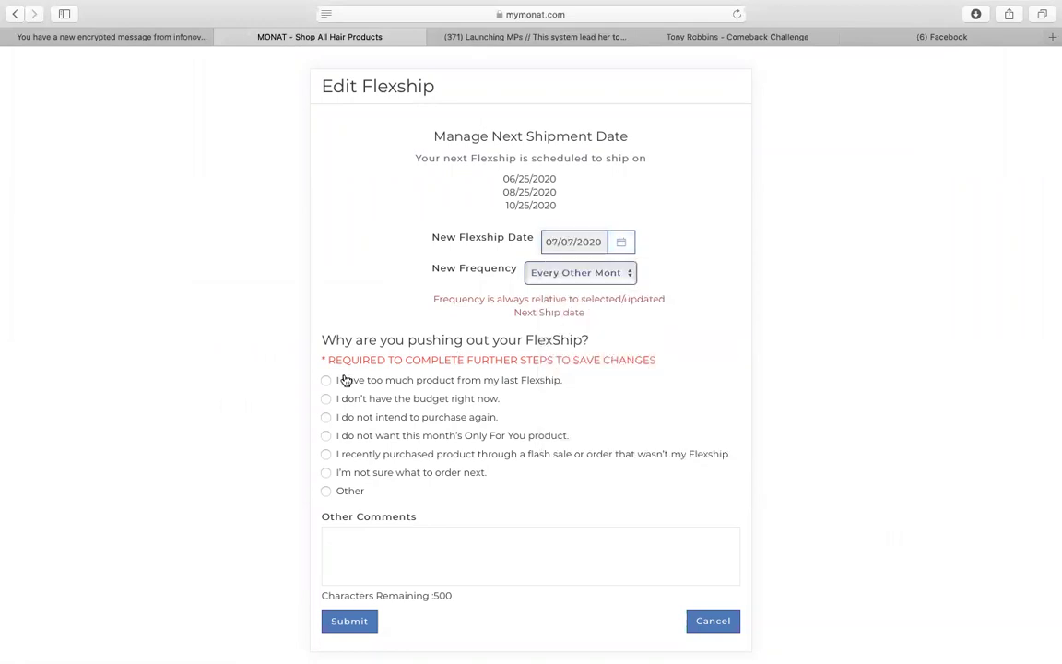
scroll(344, 378, "down", 1)
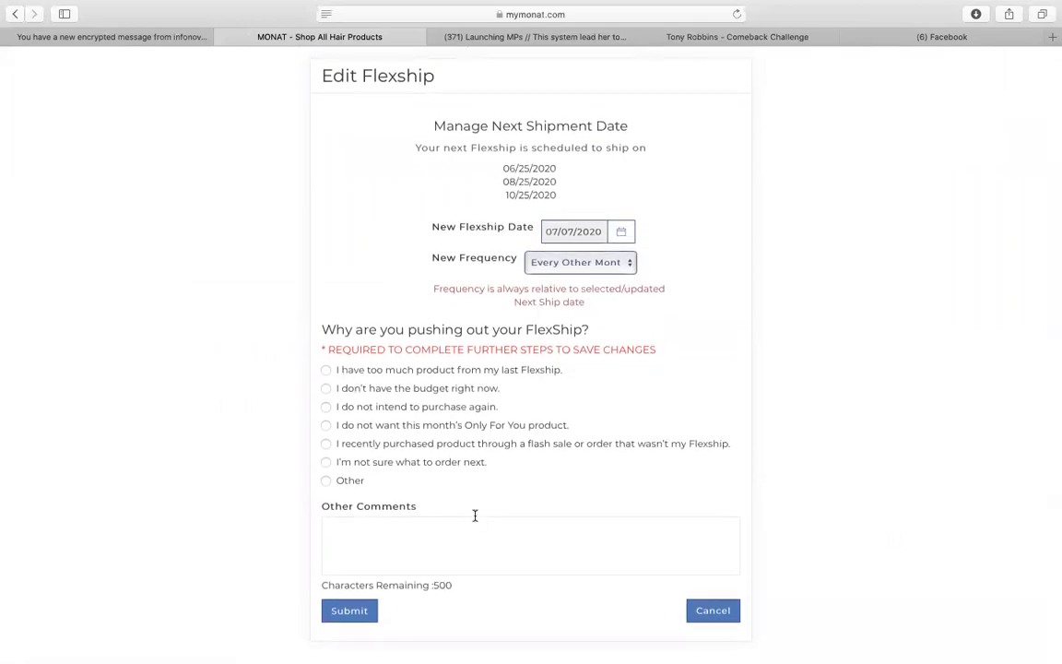
left_click(327, 370)
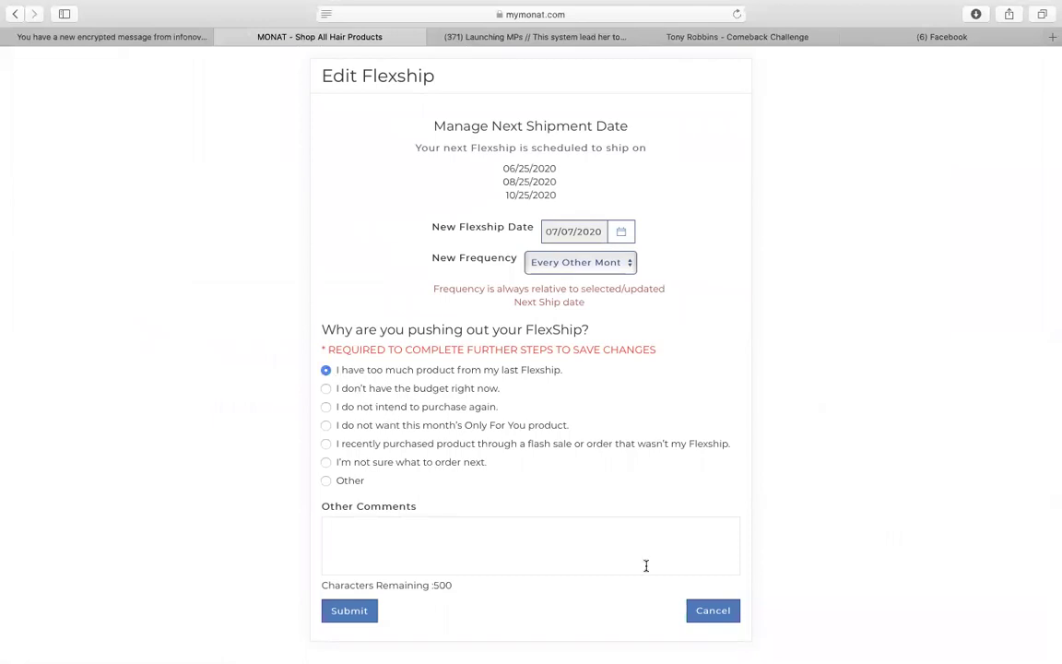
left_click(341, 613)
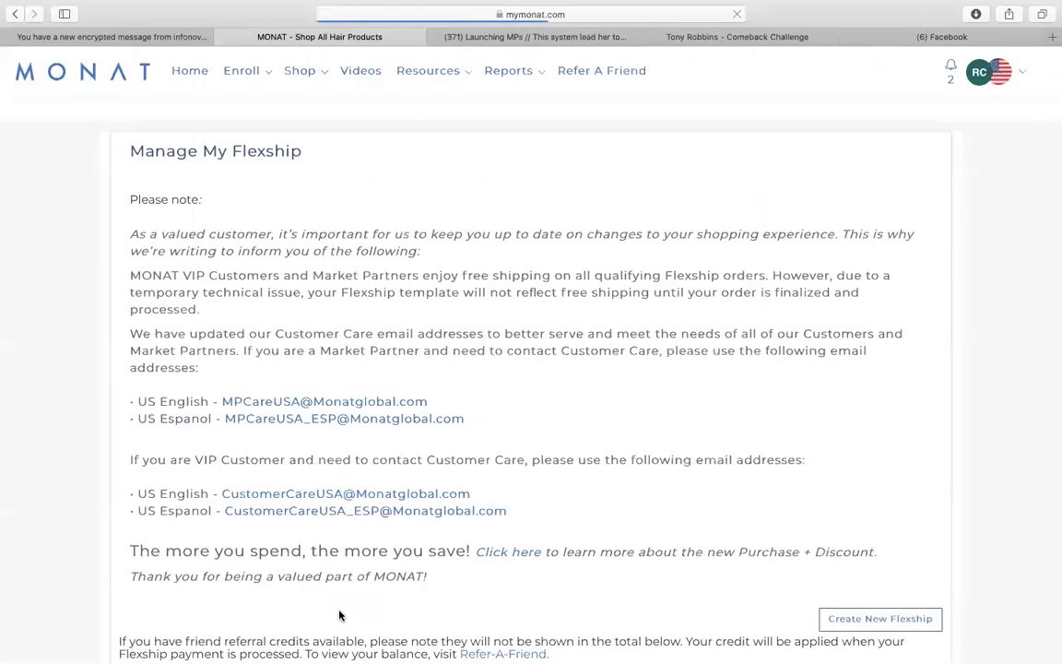
scroll(339, 615, "down", 5)
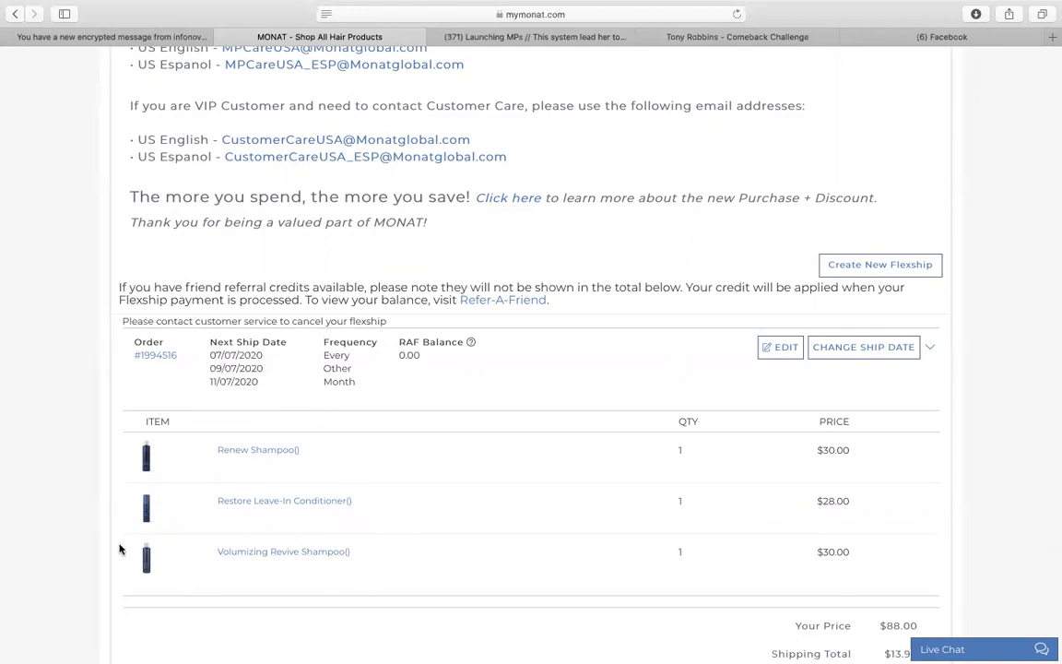
- Open the Flexship order's Edit page showing the 07/07/2020 run date and $88.00 total
left_click(777, 357)
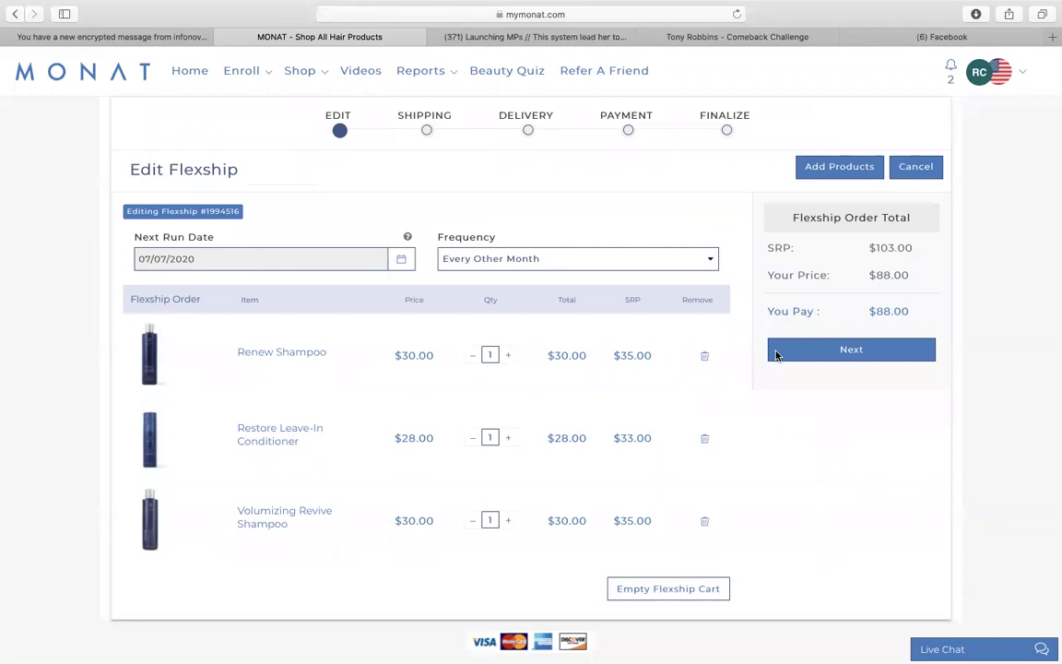
- Replace Restore Leave-In Conditioner with Intense Repair Treatment, bringing You Pay to $97.75
left_click(704, 439)
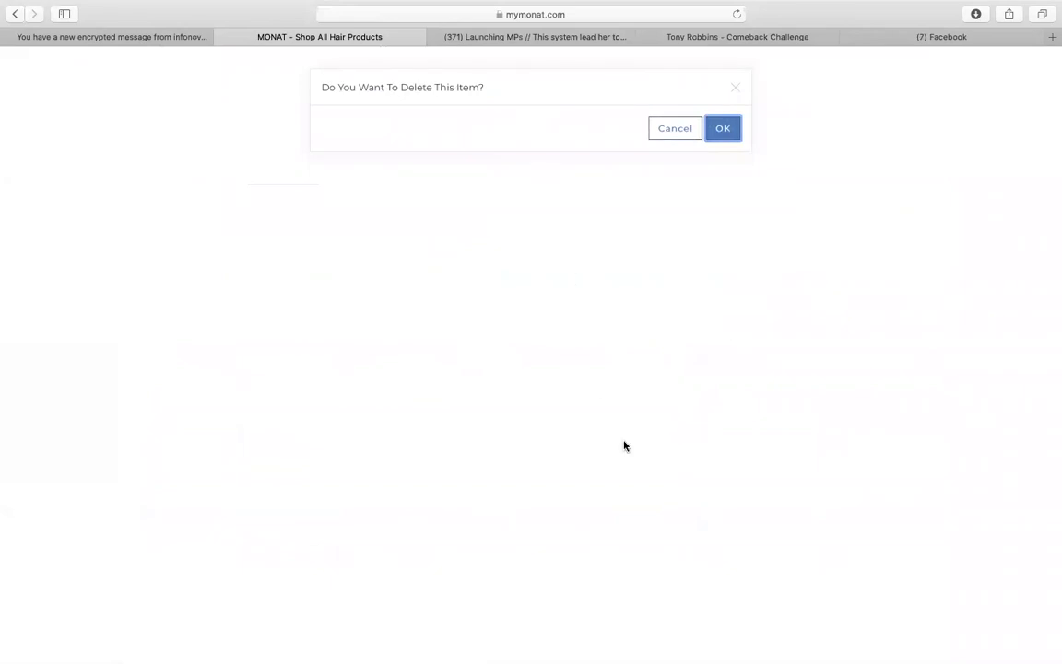
left_click(723, 130)
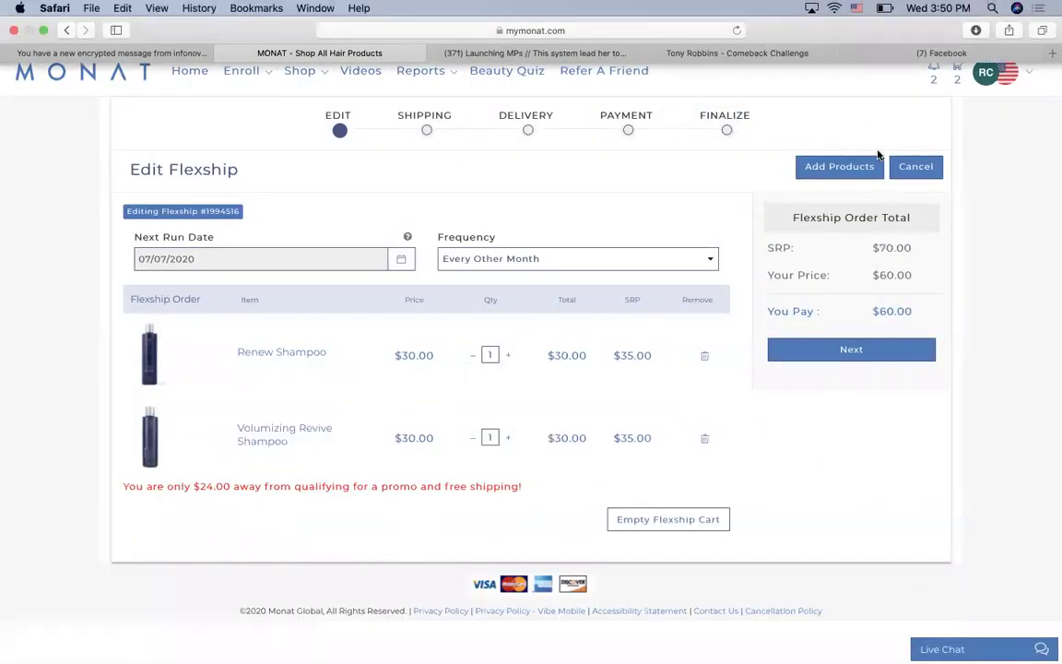
left_click(861, 173)
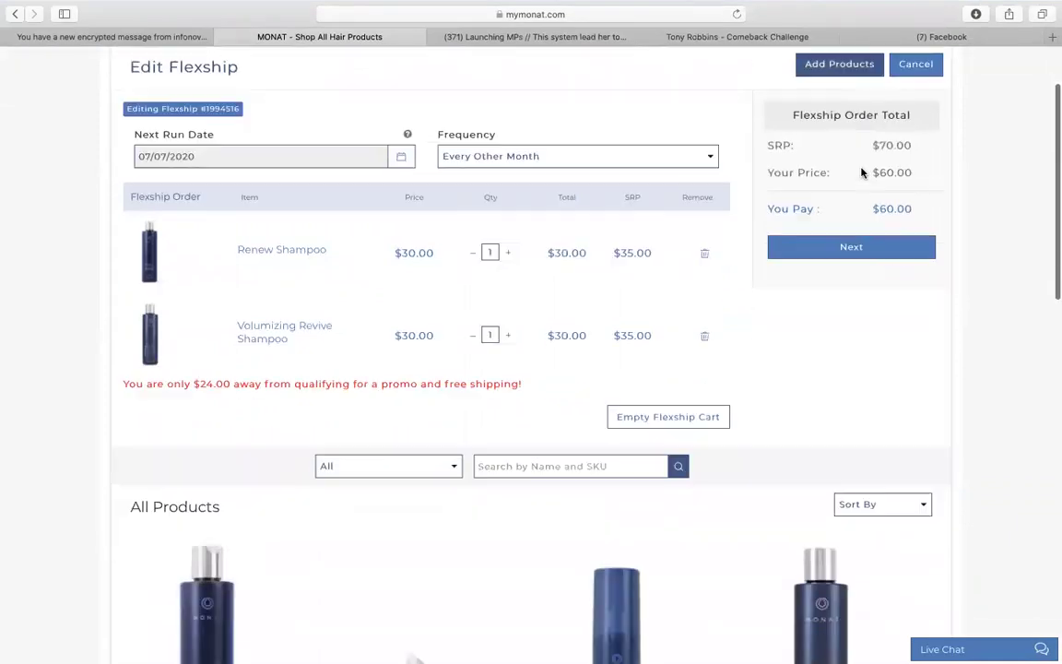
scroll(319, 395, "down", 5)
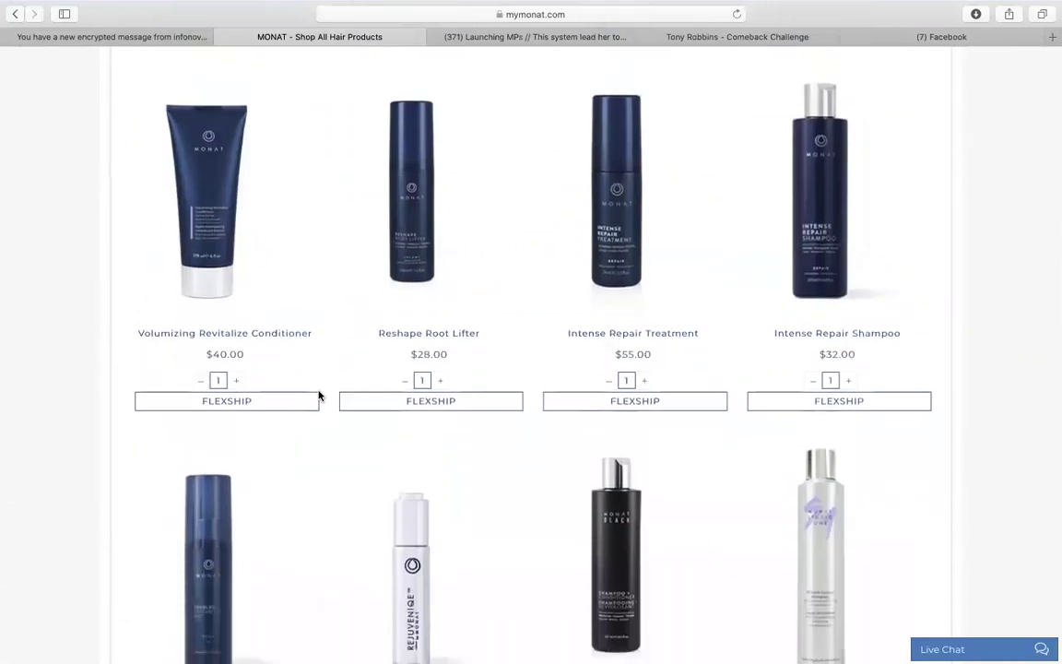
left_click(612, 401)
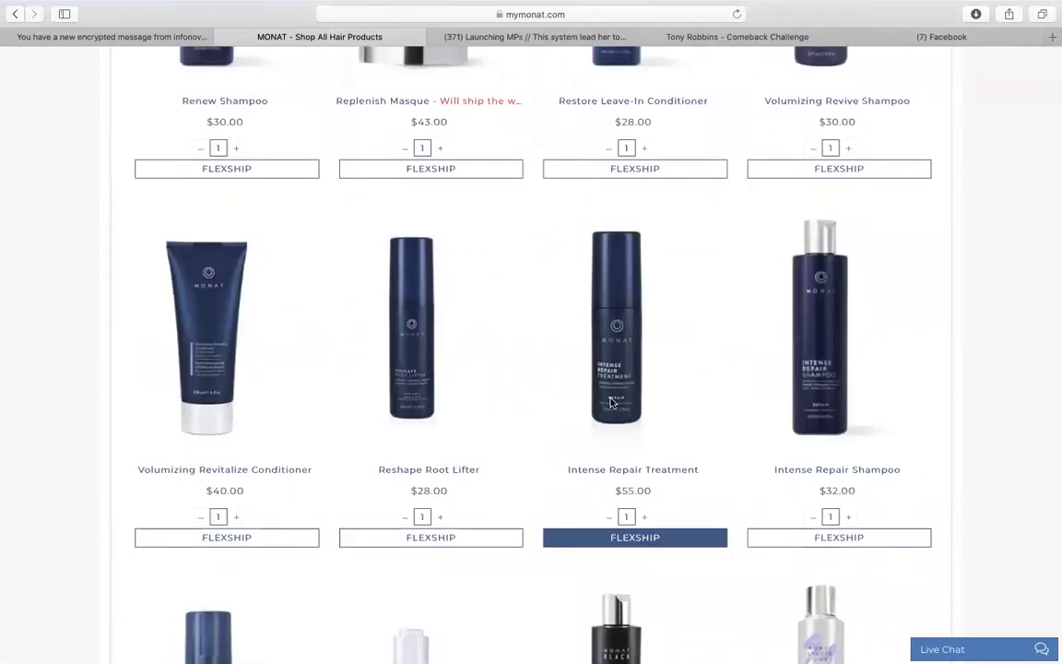
scroll(612, 403, "down", 2)
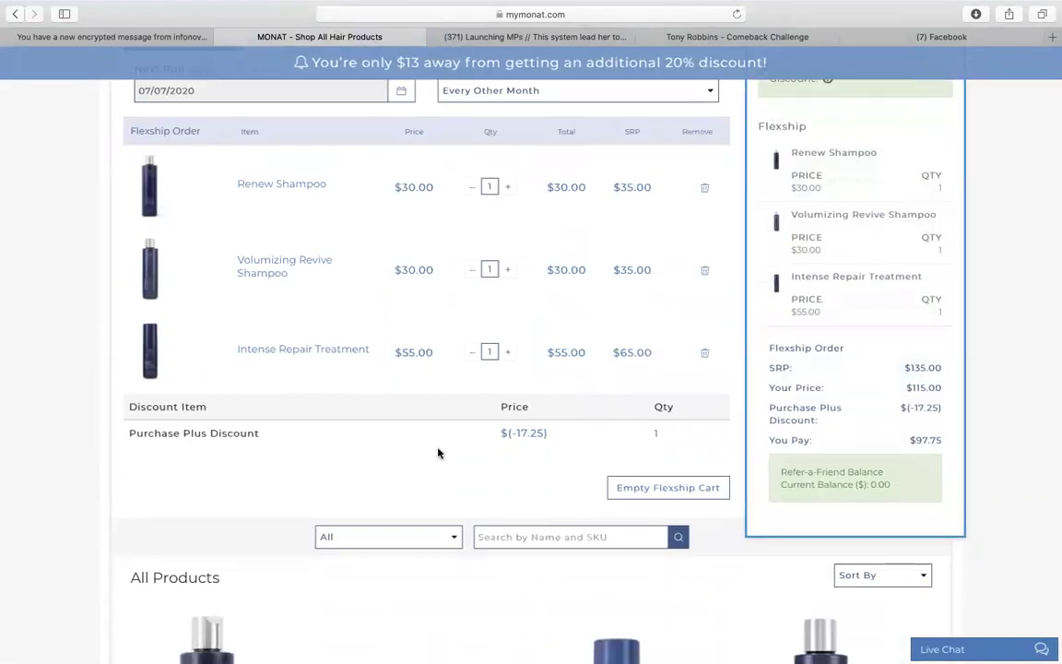
scroll(385, 348, "up", 4)
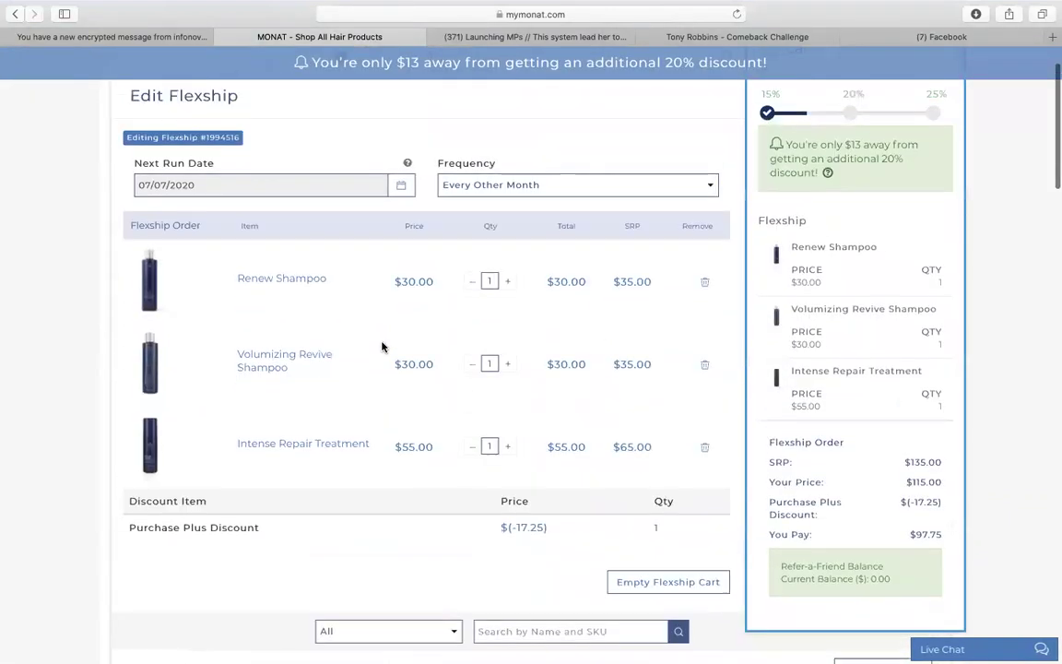
scroll(381, 347, "down", 5)
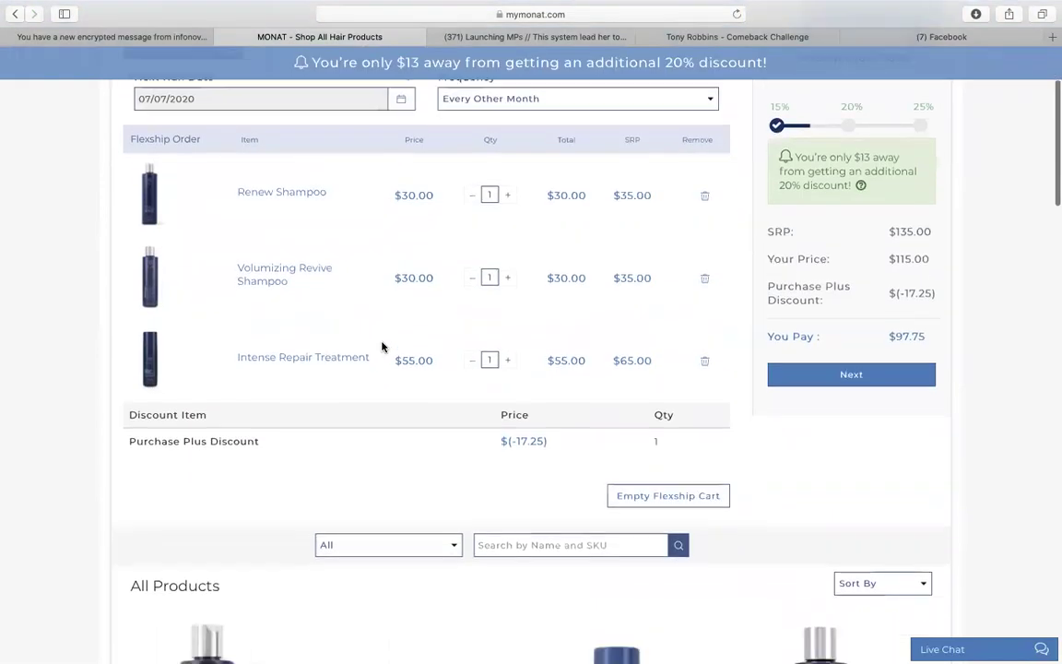
scroll(394, 405, "up", 2)
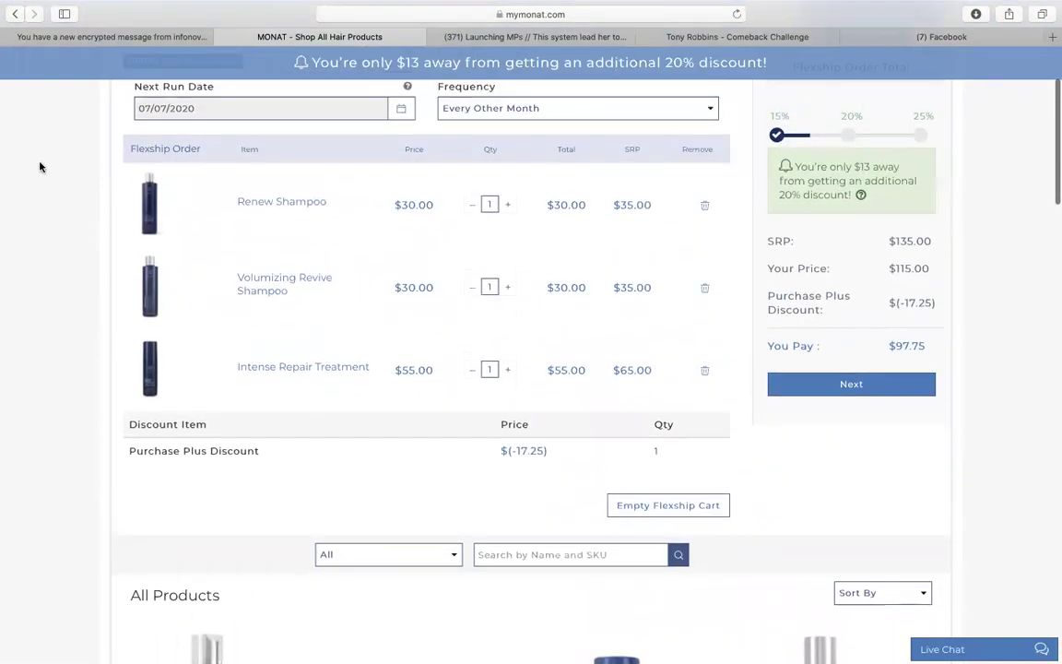
scroll(524, 152, "up", 4)
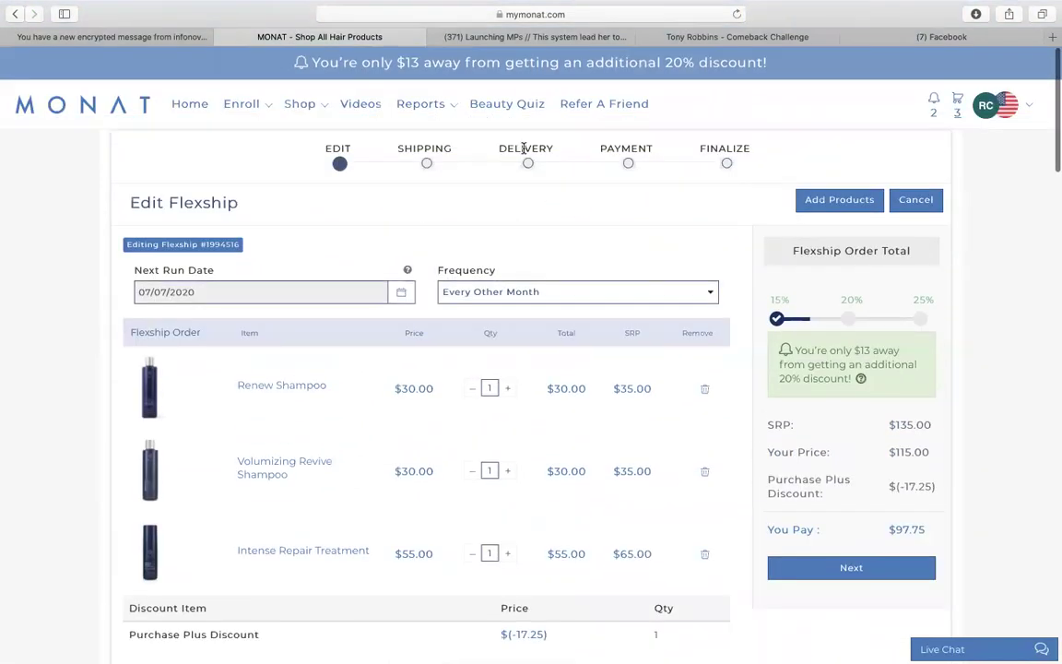
left_click(886, 564)
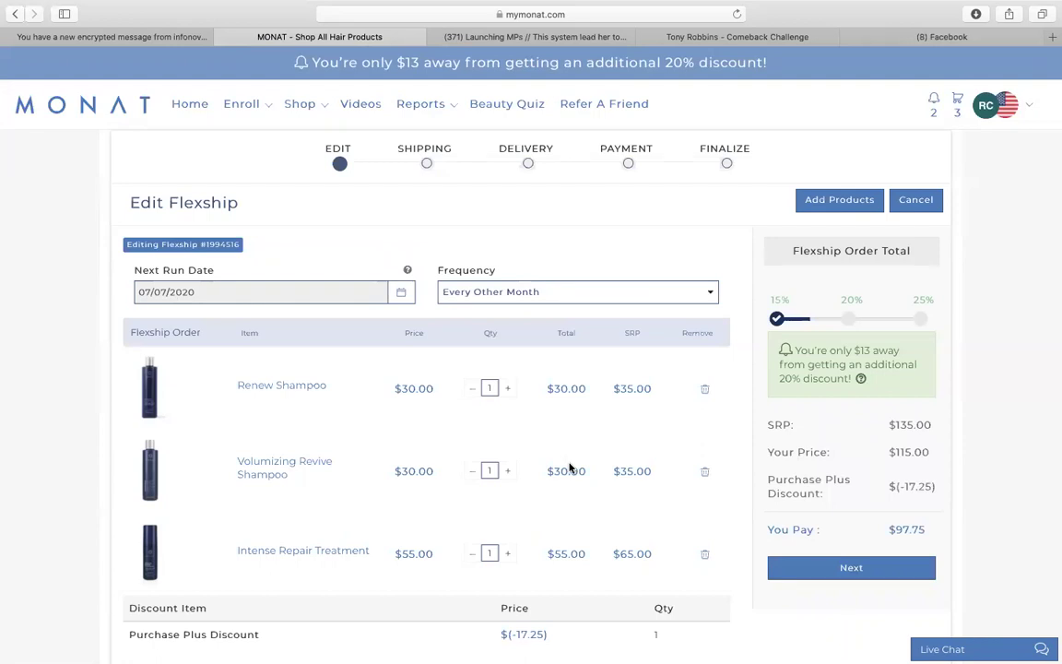
- Return to Manage My Flexship and review the order with its 07/07/2020 ship date
left_click(190, 108)
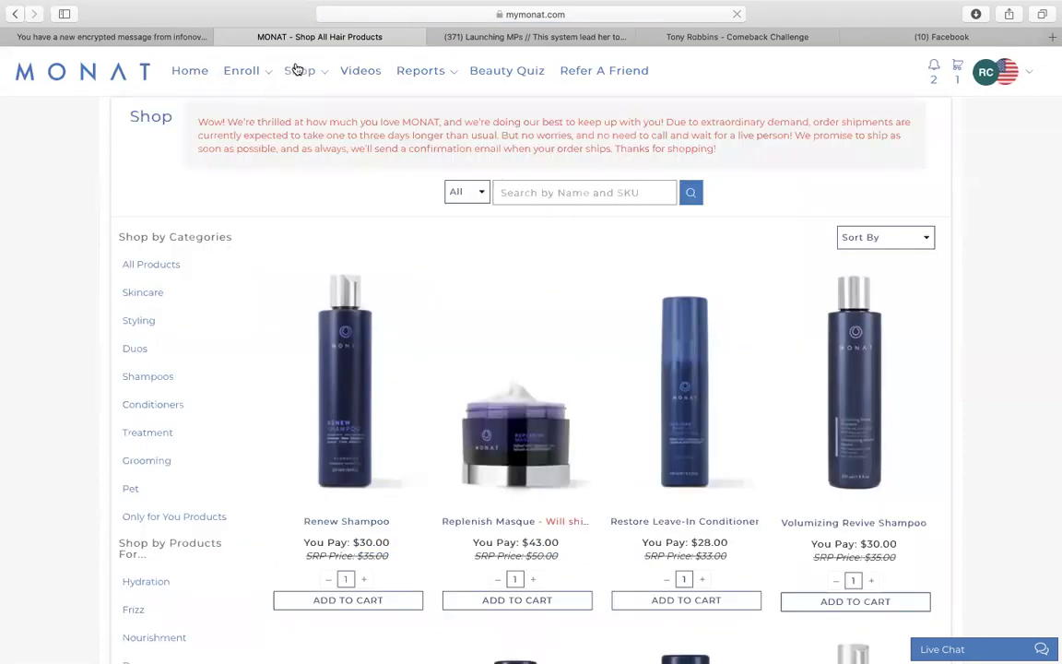
mouse_move(297, 70)
left_click(311, 132)
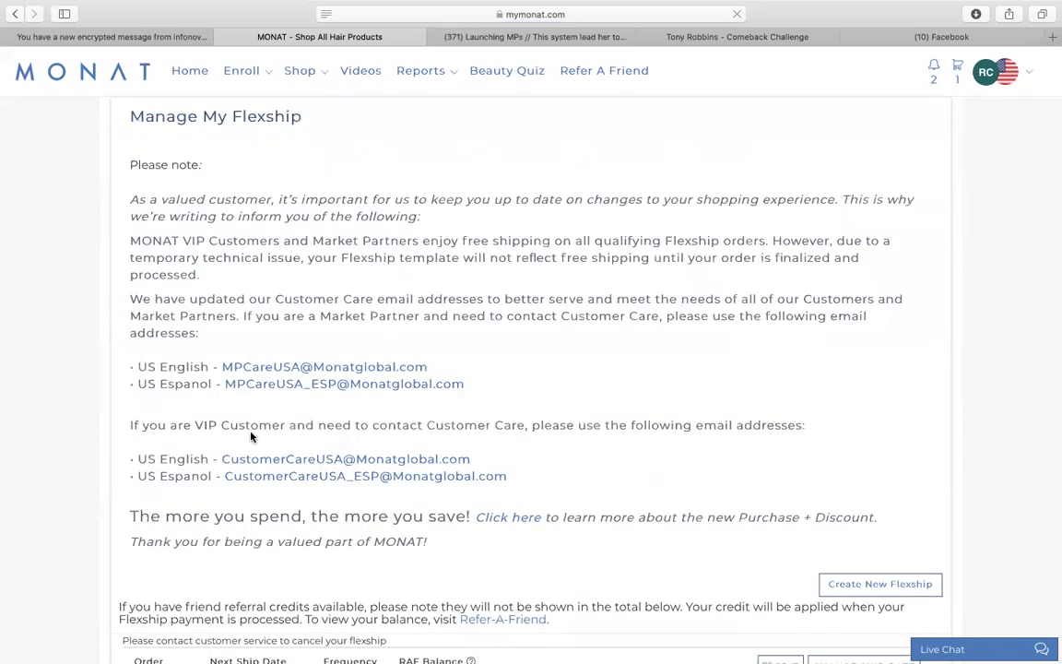
scroll(251, 437, "down", 8)
scroll(235, 369, "up", 1)
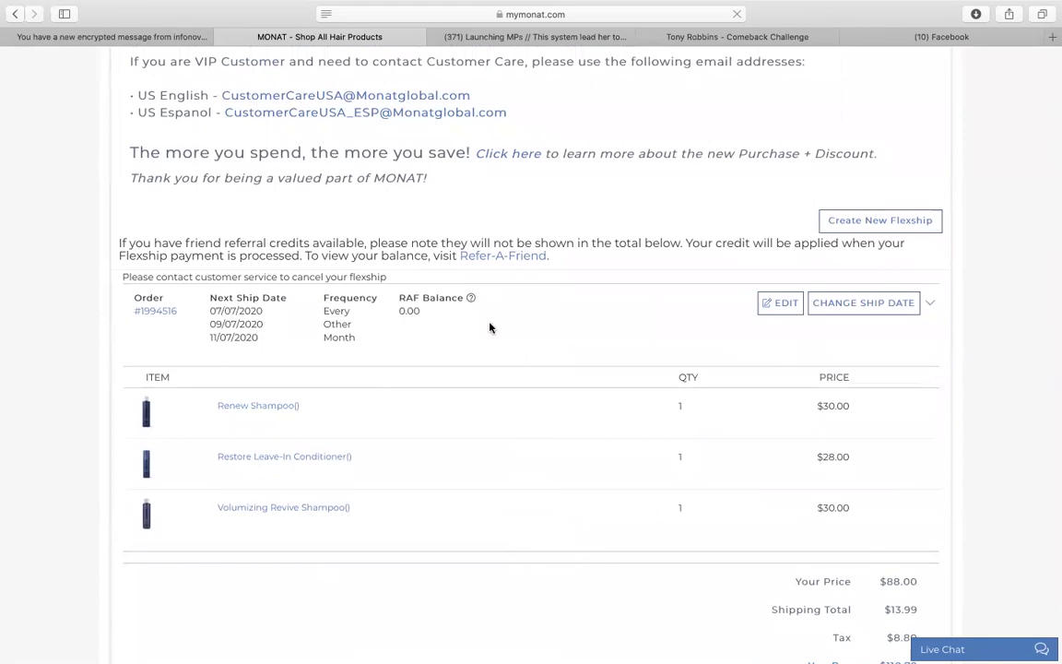
- Move the next shipment to June 25, 2020, giving 'I do not intend to purchase again' as reason
left_click(866, 306)
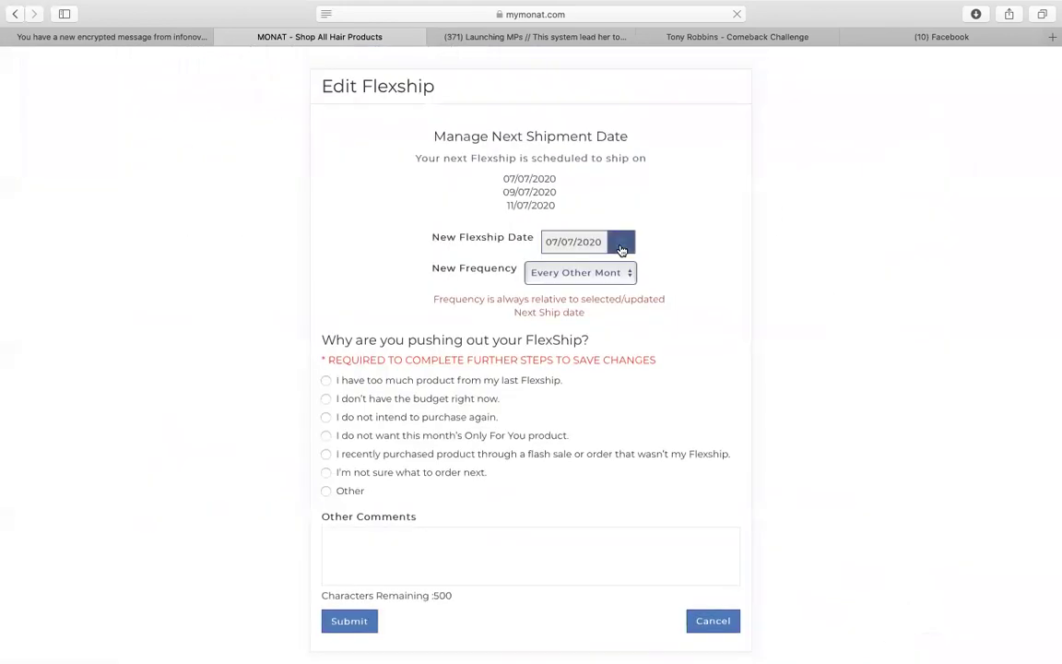
left_click(621, 249)
left_click(564, 284)
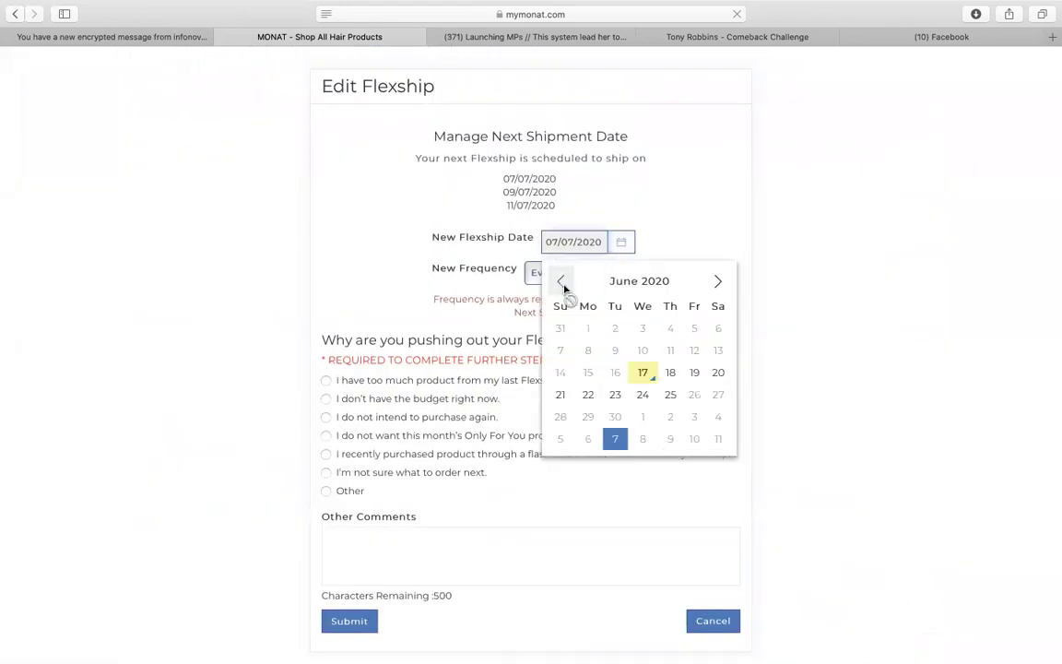
left_click(670, 394)
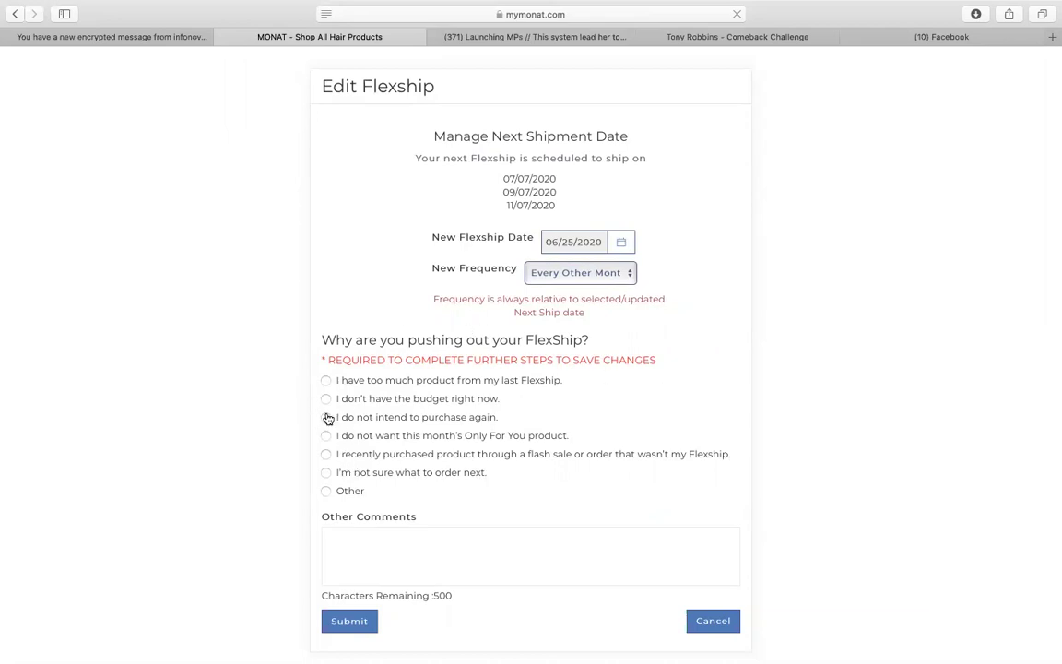
left_click(327, 419)
left_click(339, 625)
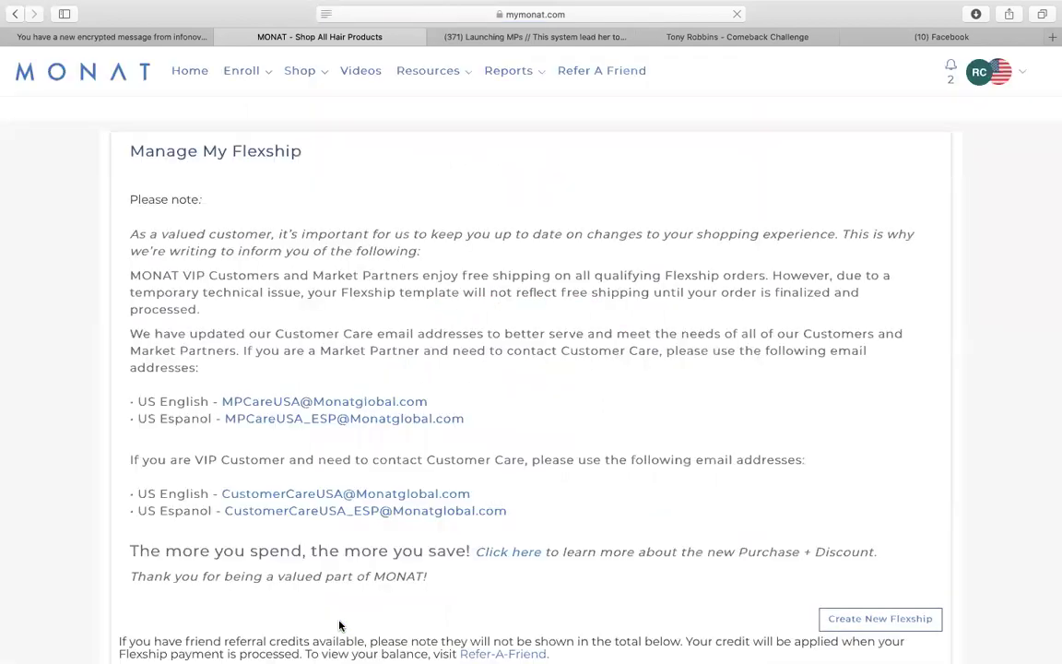
scroll(340, 625, "down", 1)
scroll(339, 624, "down", 10)
scroll(308, 369, "up", 1)
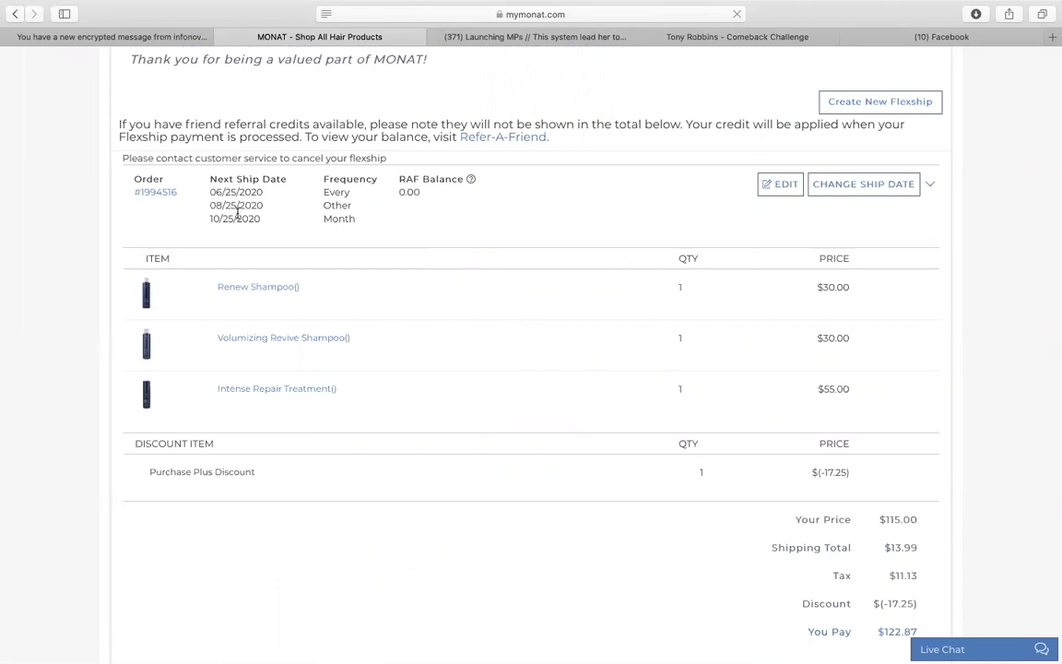
scroll(237, 212, "down", 3)
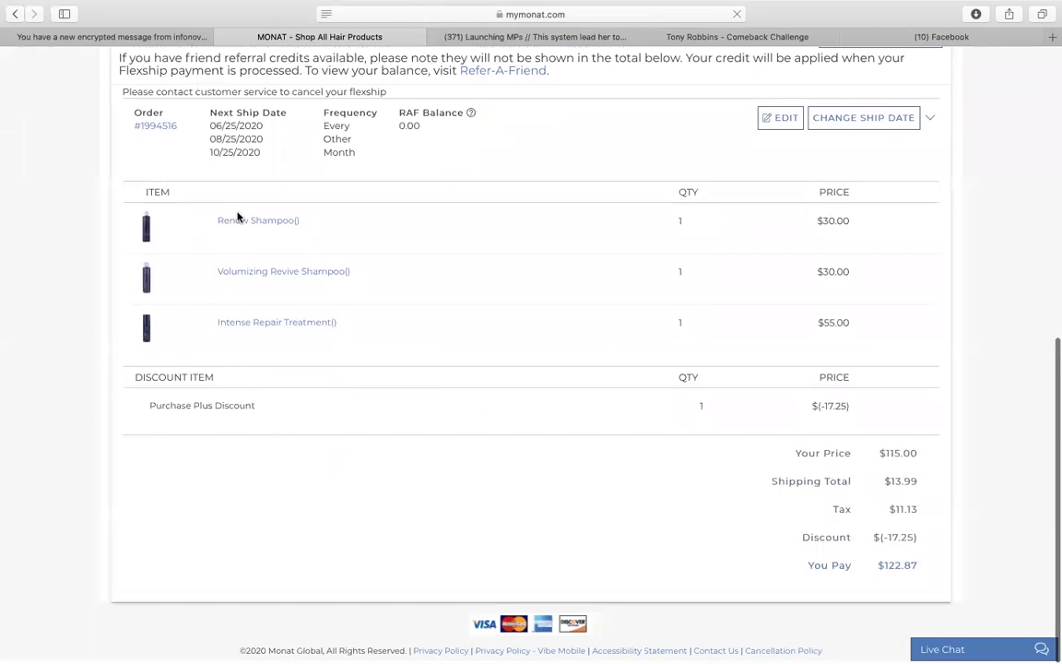
left_click(788, 117)
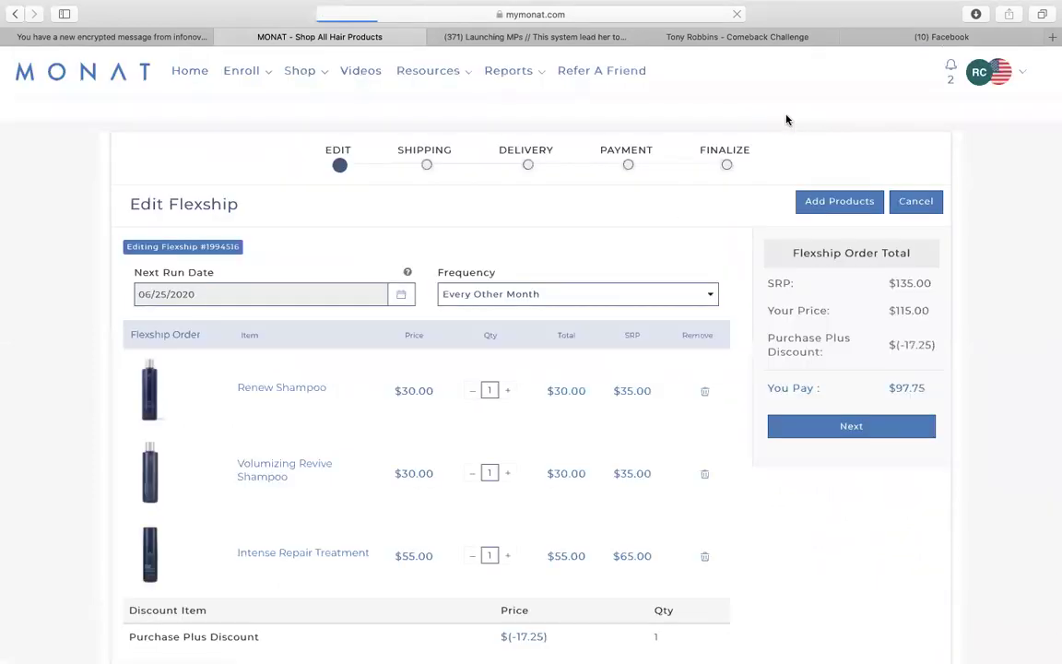
- Add OFY - Micellar Soothing Shampoo as the free Only For You Flexship item
scroll(389, 402, "down", 3)
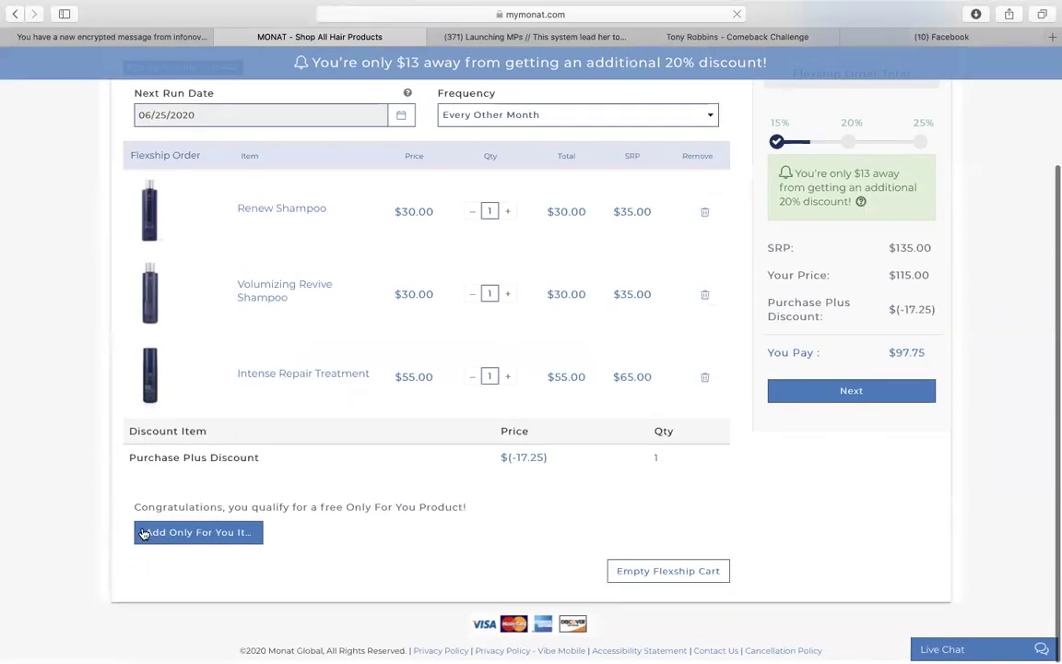
left_click(233, 535)
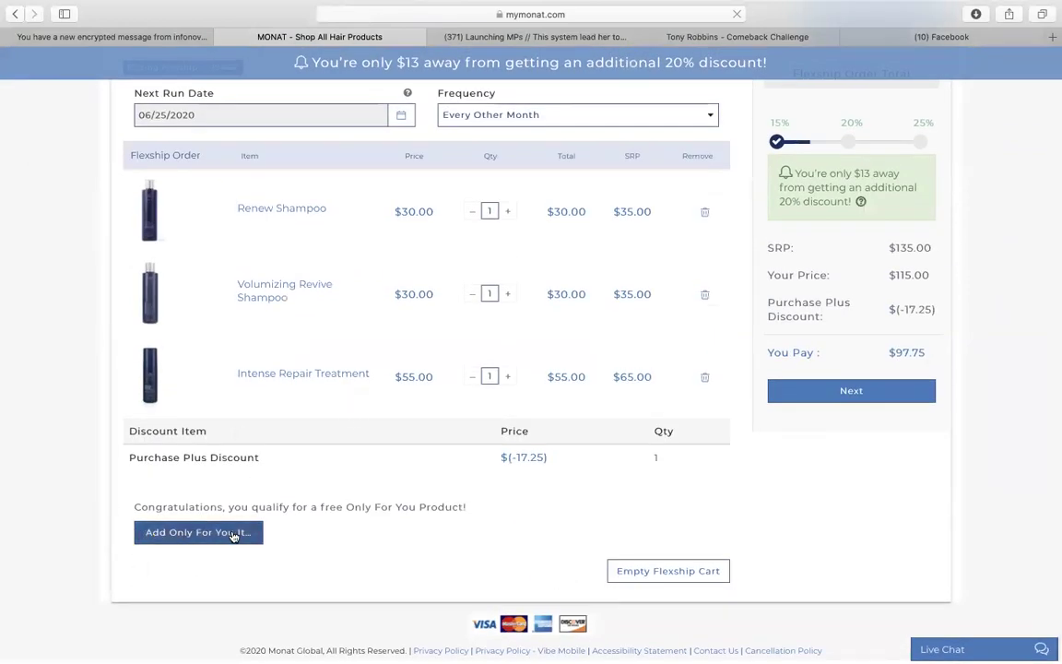
scroll(230, 538, "down", 5)
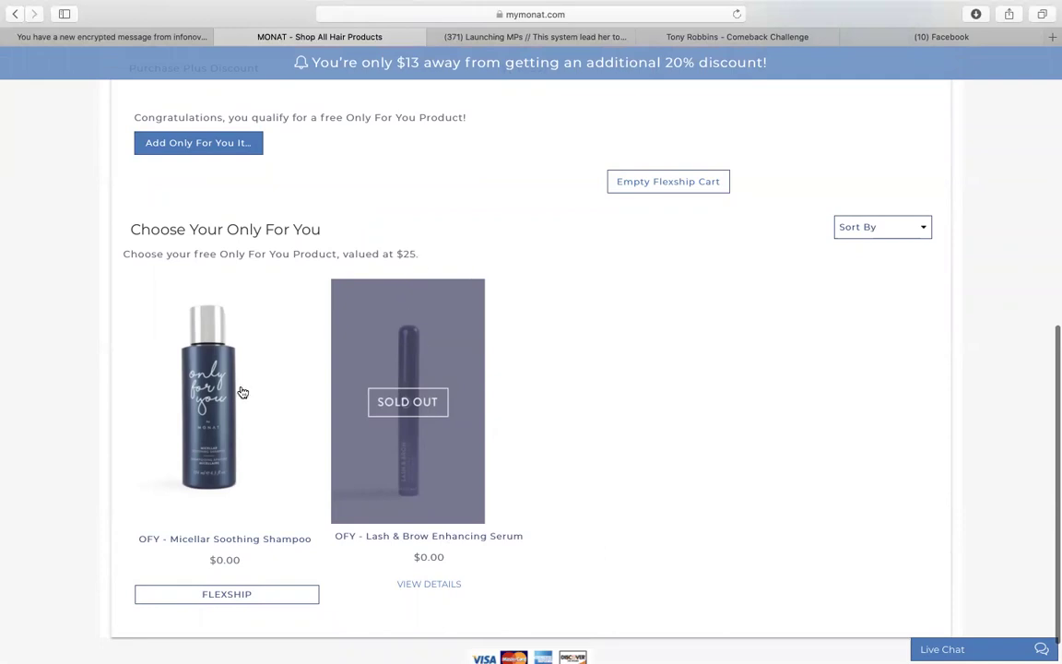
left_click(239, 595)
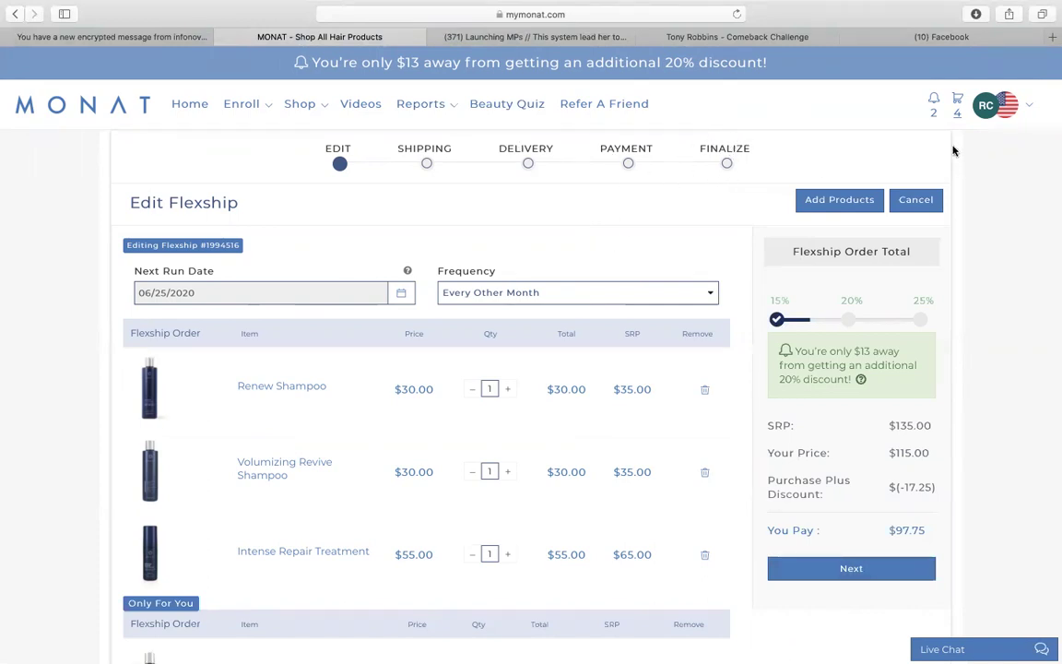
left_click(851, 568)
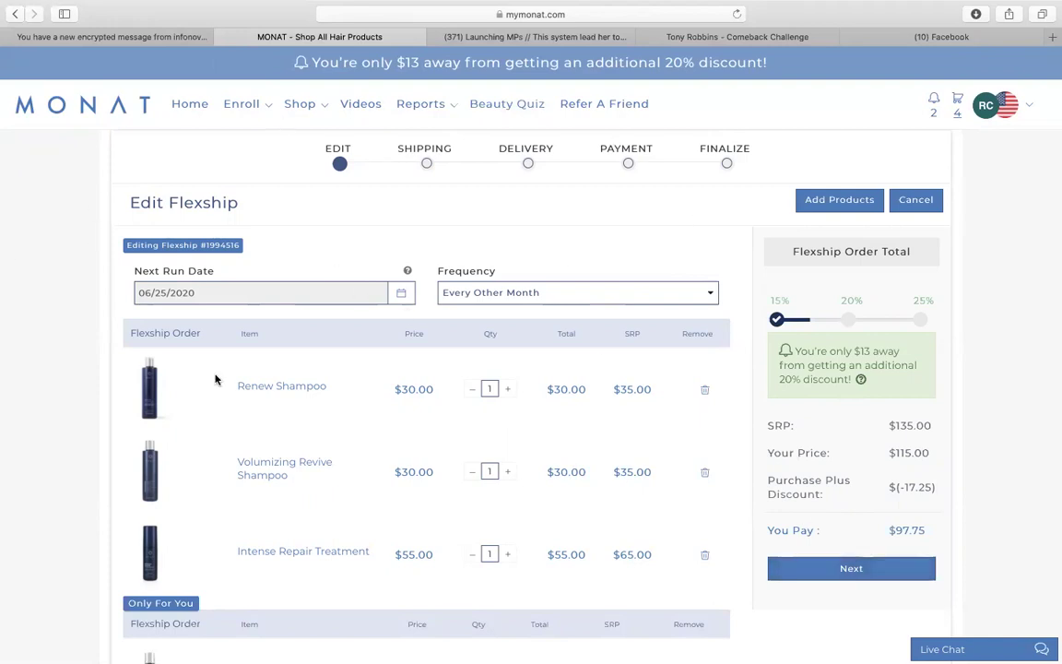